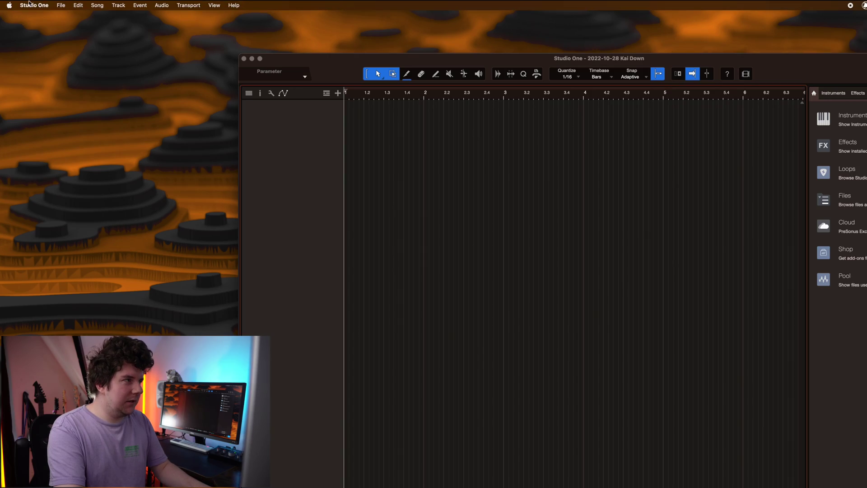
Create a new Record and Mix song and add a 'Line 6 FBV' control surface on FBV Express Mk II Port 1
left_click(31, 5)
left_click(41, 28)
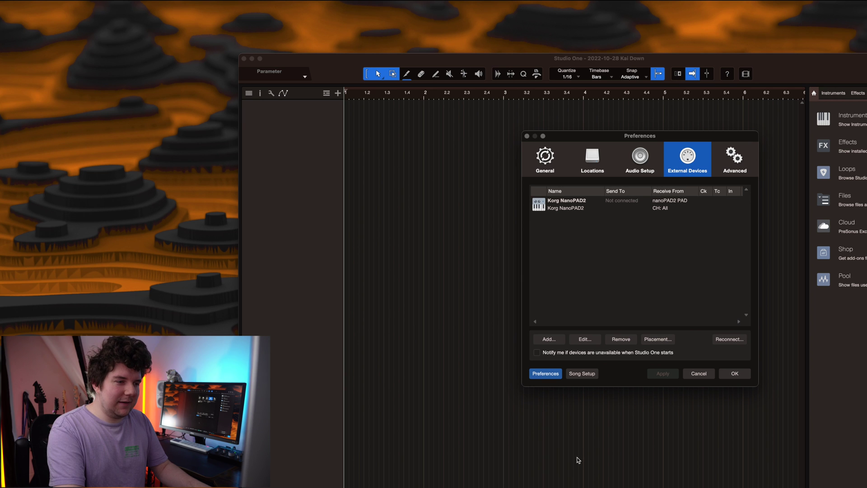
left_click(561, 341)
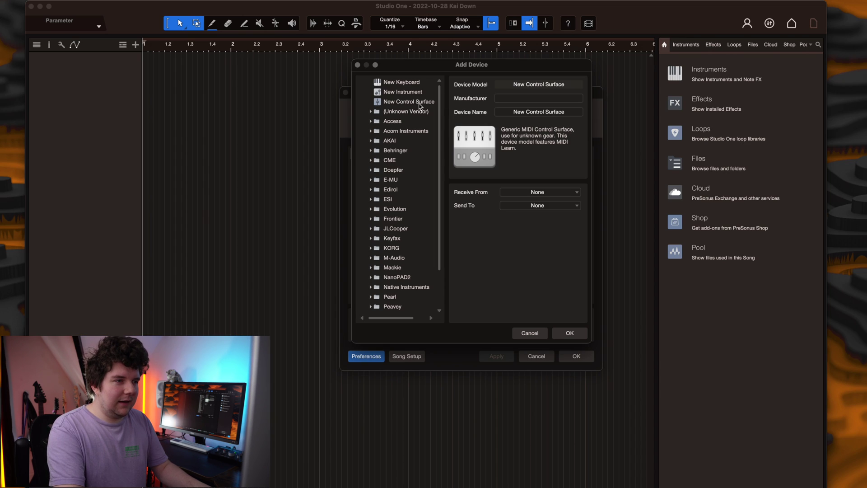
left_click(593, 147)
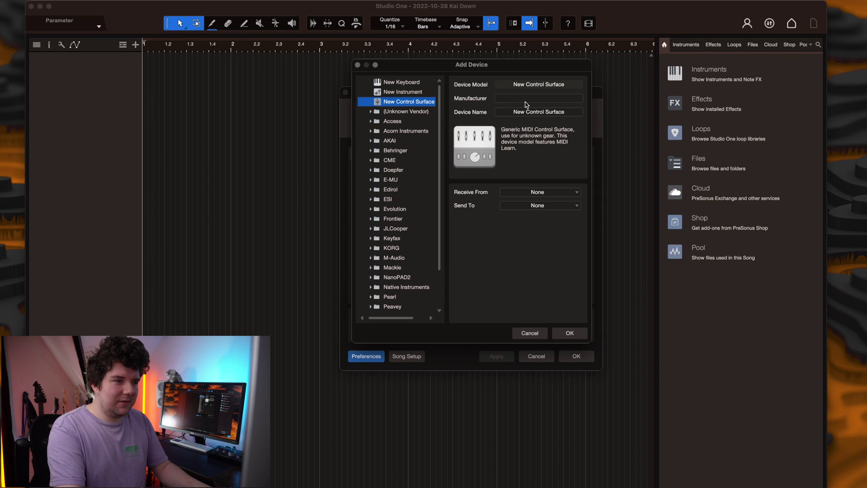
left_click(565, 112)
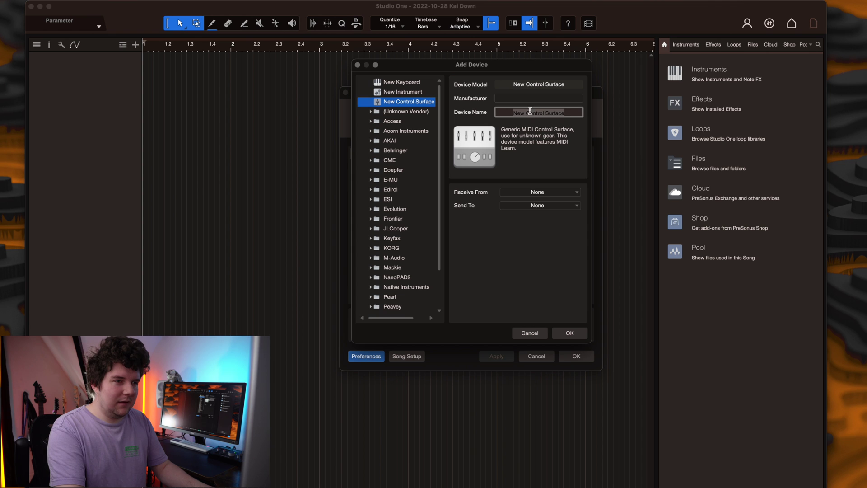
type("Line 6 FBV")
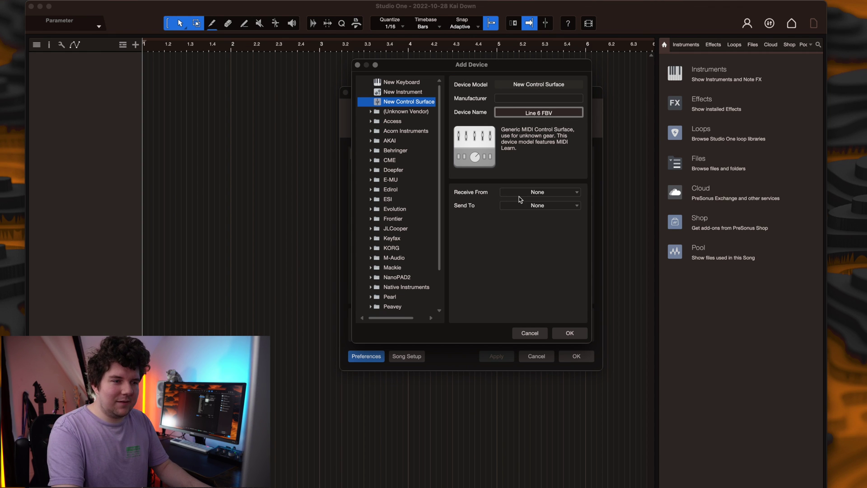
left_click(527, 192)
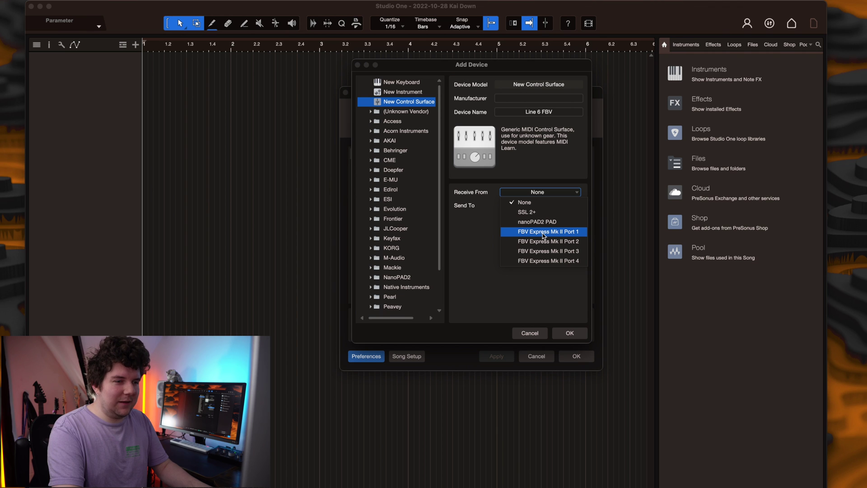
left_click(567, 233)
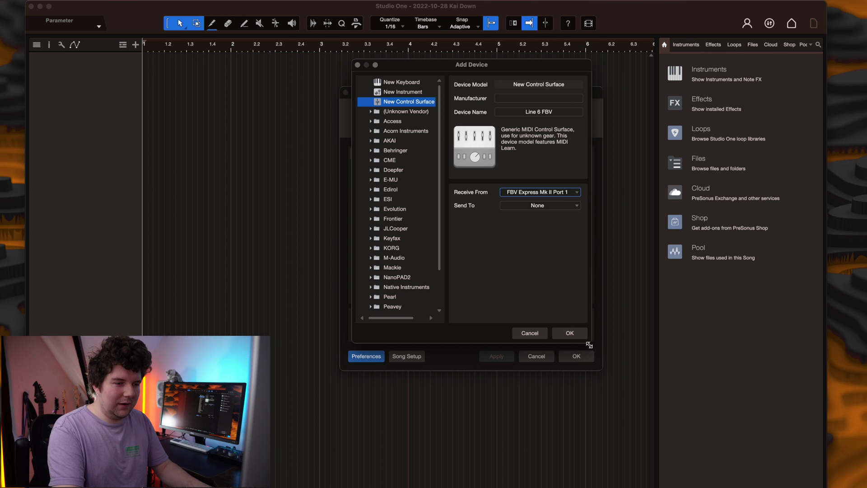
left_click(577, 333)
Close preferences and add an audio track named GTR
left_click(578, 355)
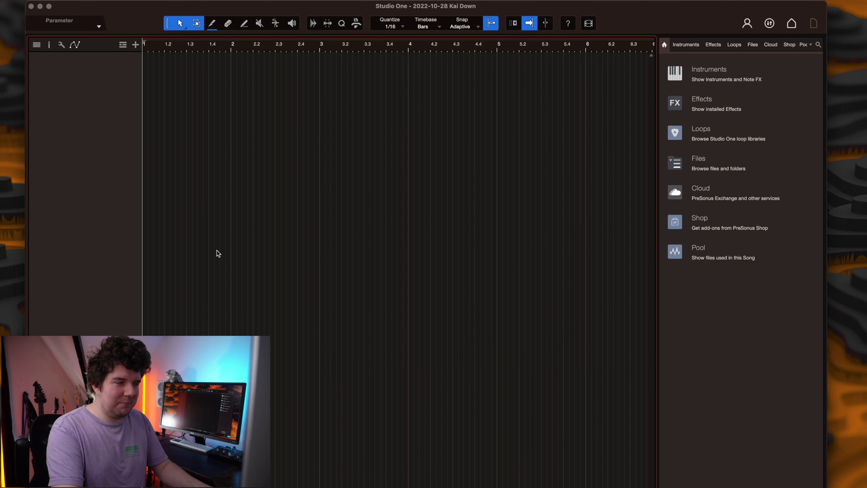
double_click(91, 70)
type("GTR")
key("Return")
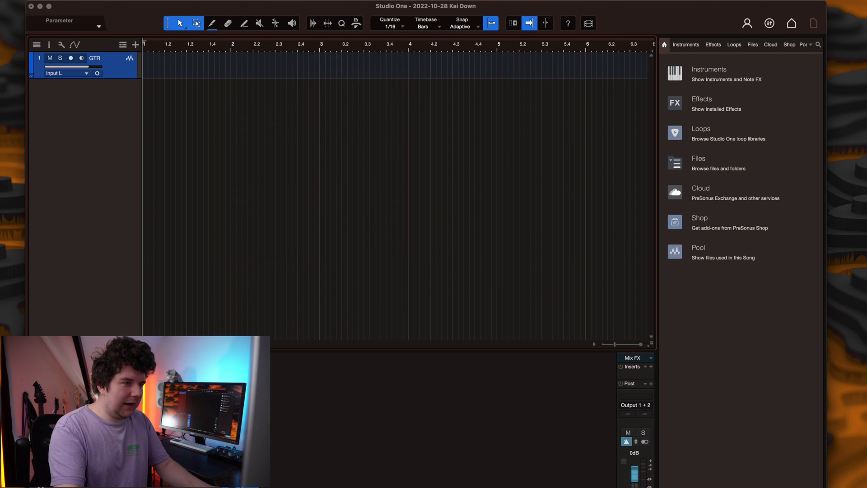
Insert Helix Native on GTR and add a Pitch/Synth Poly Wham block to its chain
type("f")
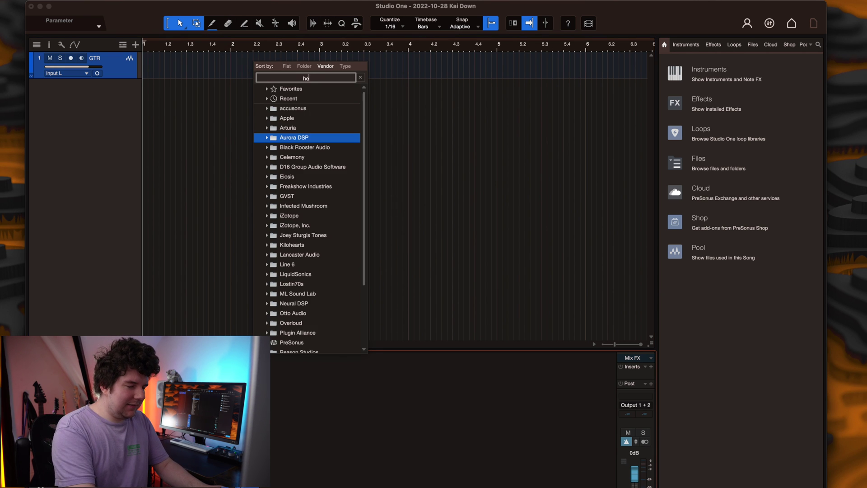
type("helix native")
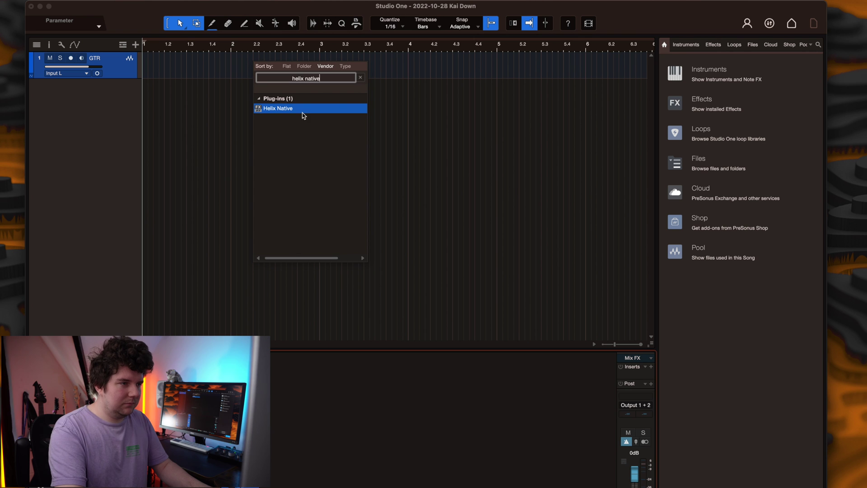
key("Return")
left_click(232, 309)
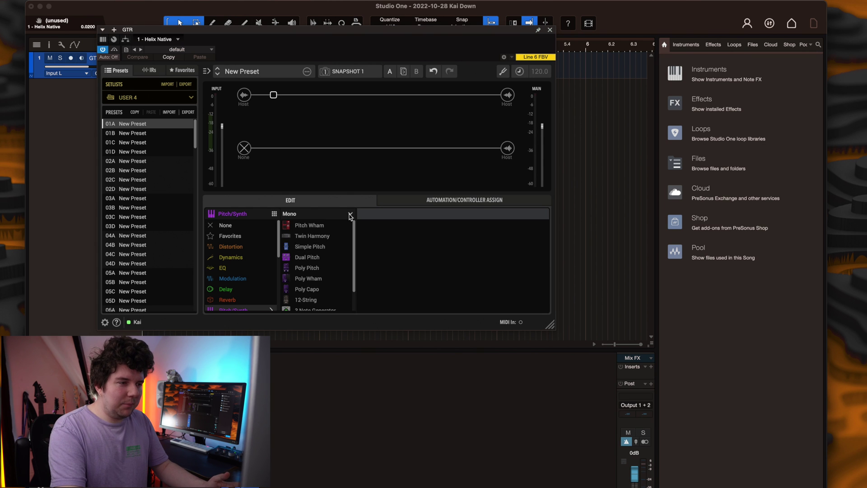
left_click(317, 278)
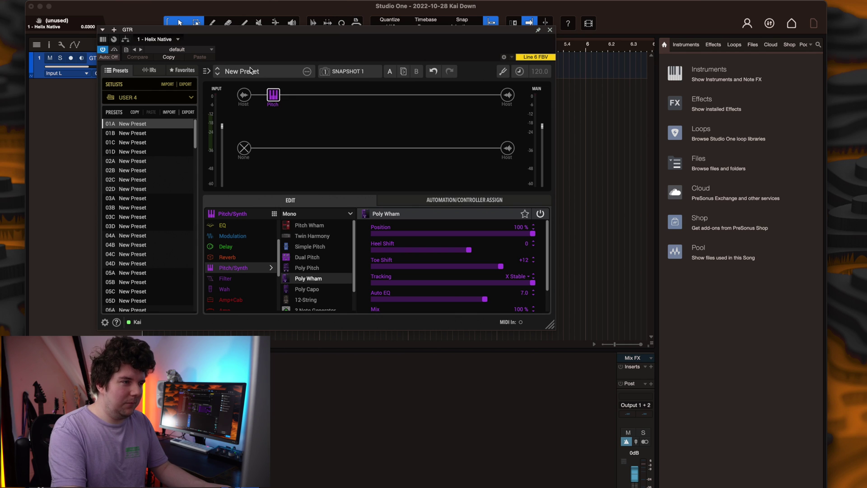
Connect Helix Native to the Line 6 FBV device and MIDI-learn the pedal as Control1
left_click(504, 58)
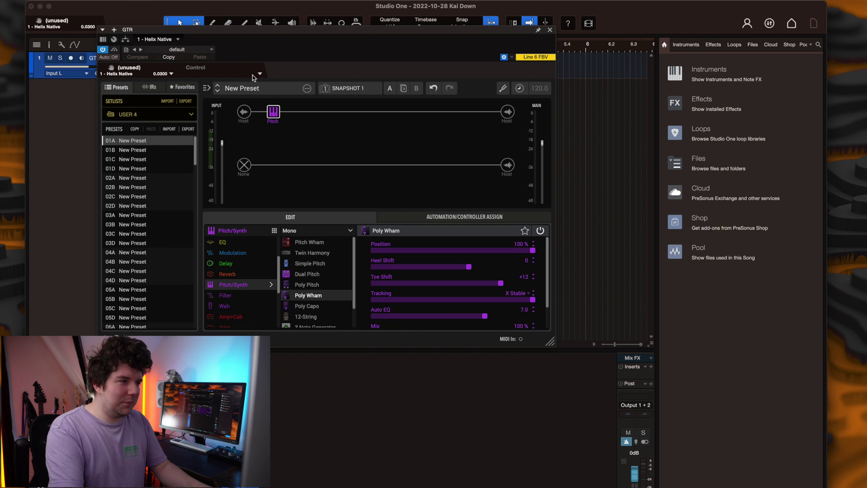
left_click(260, 74)
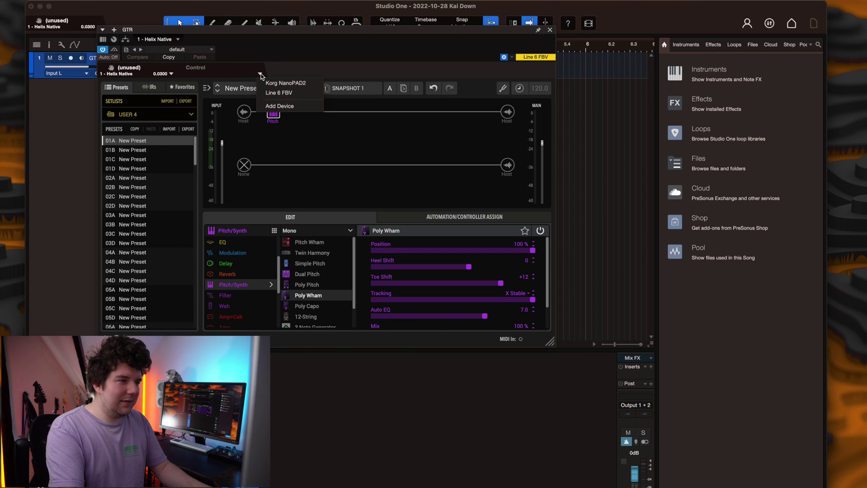
left_click(283, 93)
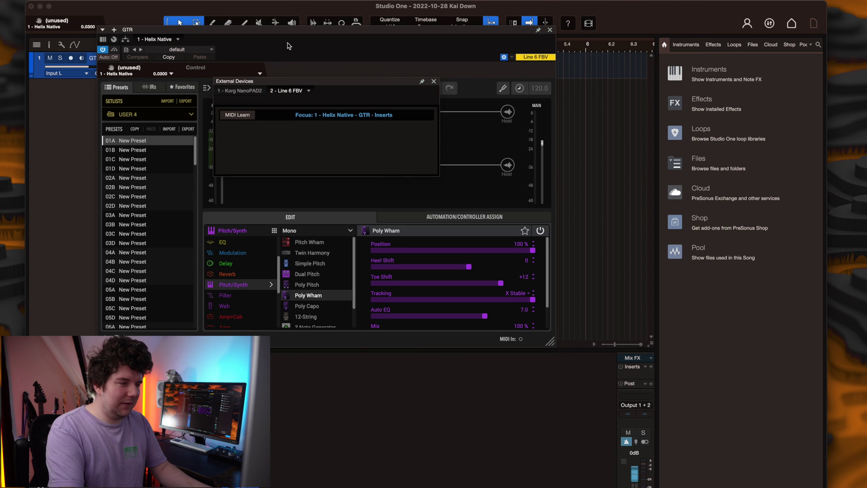
left_click(247, 116)
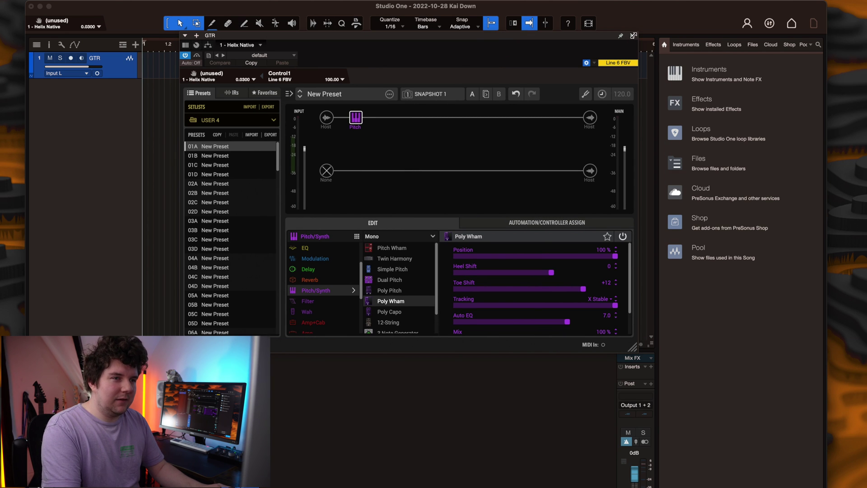
Add Helix Native parameters Knob 01 through Snapshot Index to the GTR track's automation
left_click(112, 73)
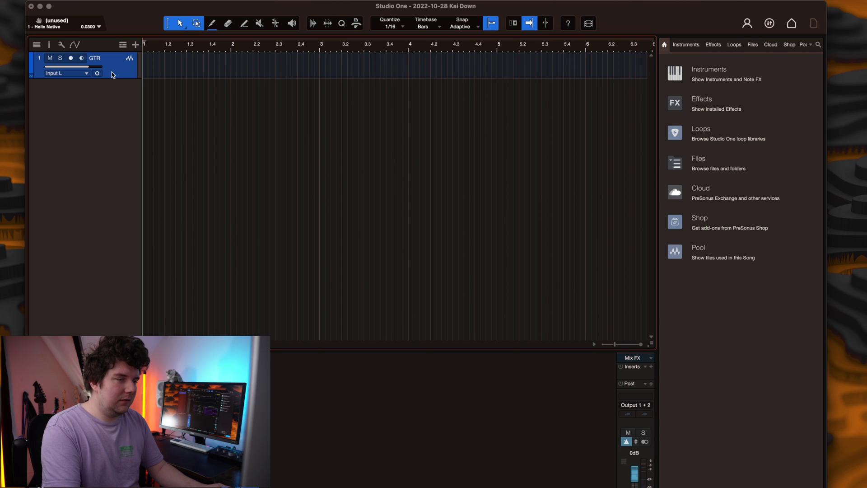
key("a")
left_click(232, 131)
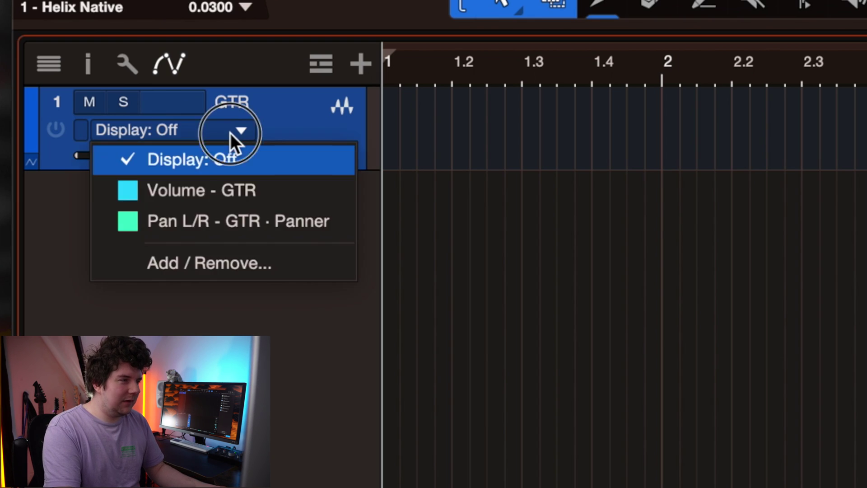
left_click(221, 263)
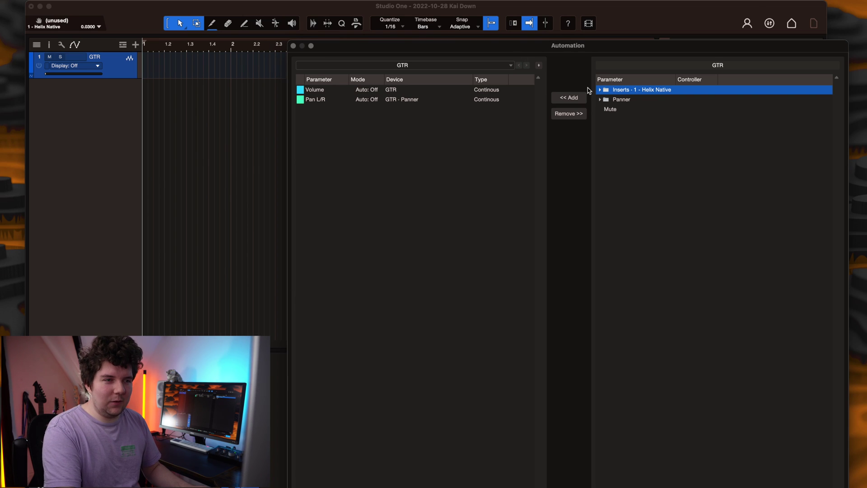
double_click(608, 91)
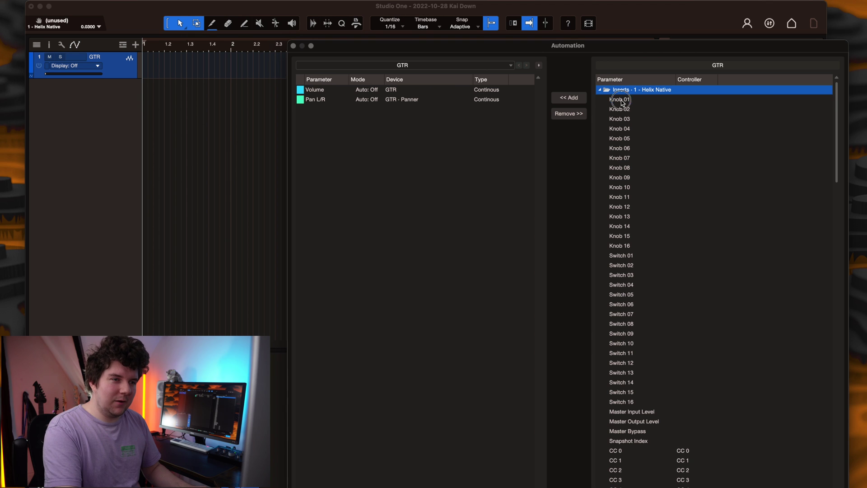
left_click(621, 100)
scroll(653, 253, "down", 1)
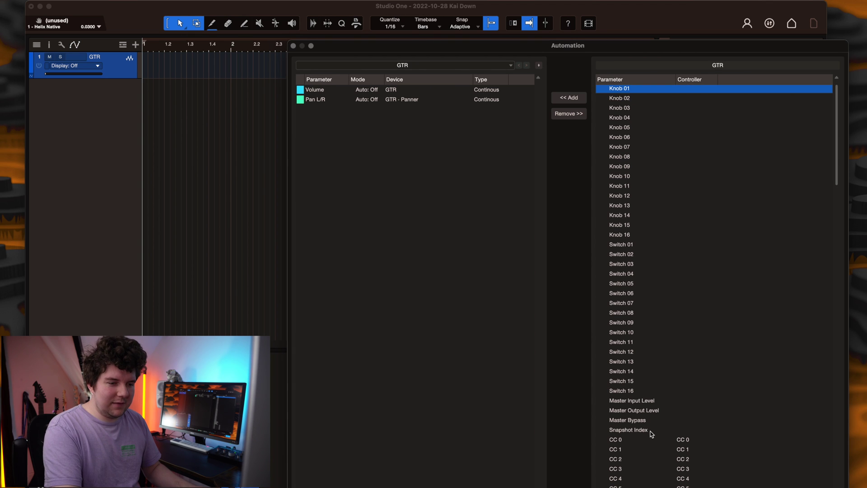
left_click(651, 430, "shift")
left_click(570, 97)
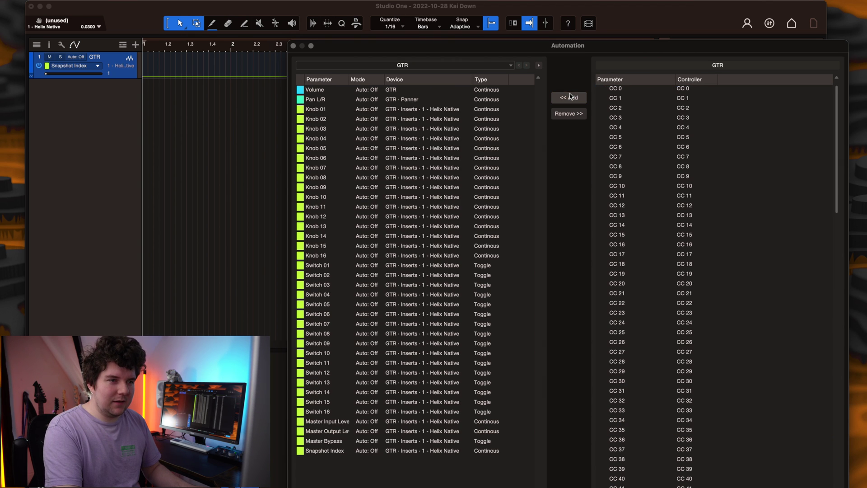
Add CC 69 as another automation parameter on the GTR track
scroll(716, 260, "down", 5)
scroll(684, 284, "down", 4)
left_click(629, 391)
left_click(569, 97)
Tie the Poly Wham Pitch block's bypass to automation Switch 01
left_click(293, 46)
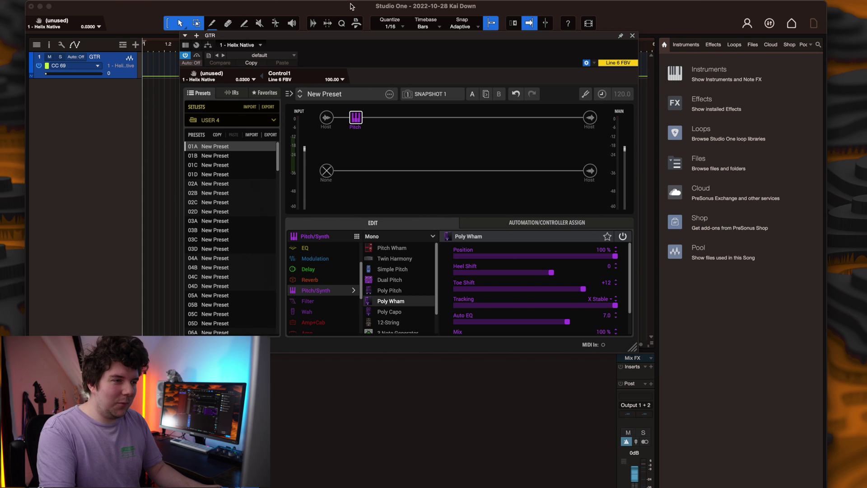
right_click(358, 120)
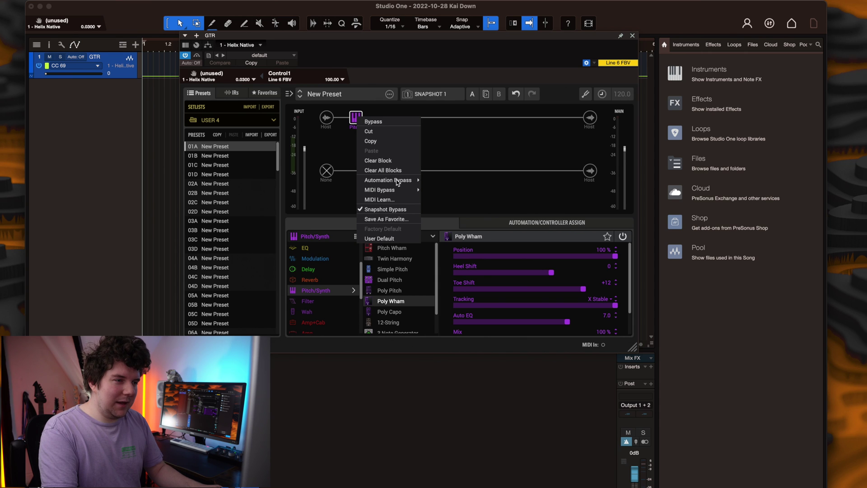
mouse_move(398, 182)
left_click(443, 189)
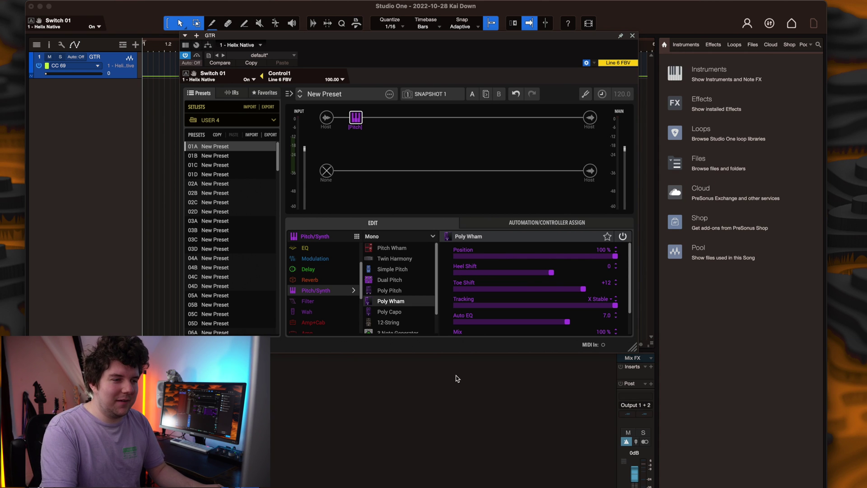
Assign Poly Wham's Toe Shift to automation Knob 1 and view the controller assignments
right_click(466, 286)
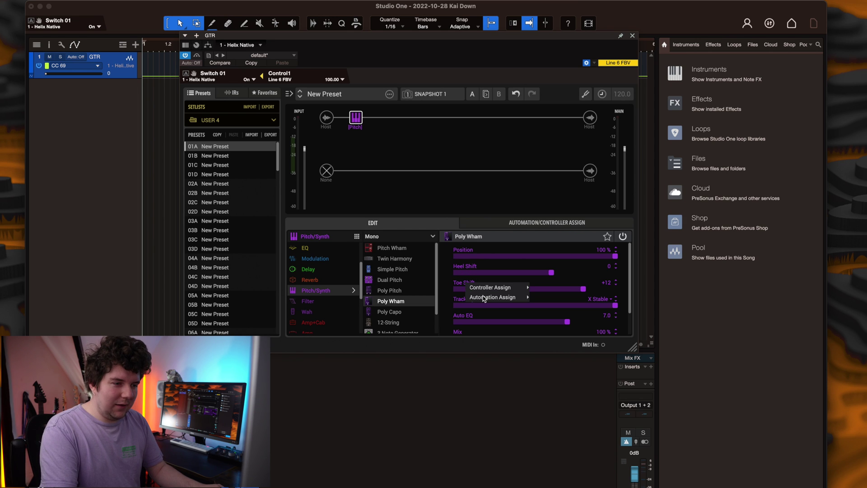
mouse_move(500, 299)
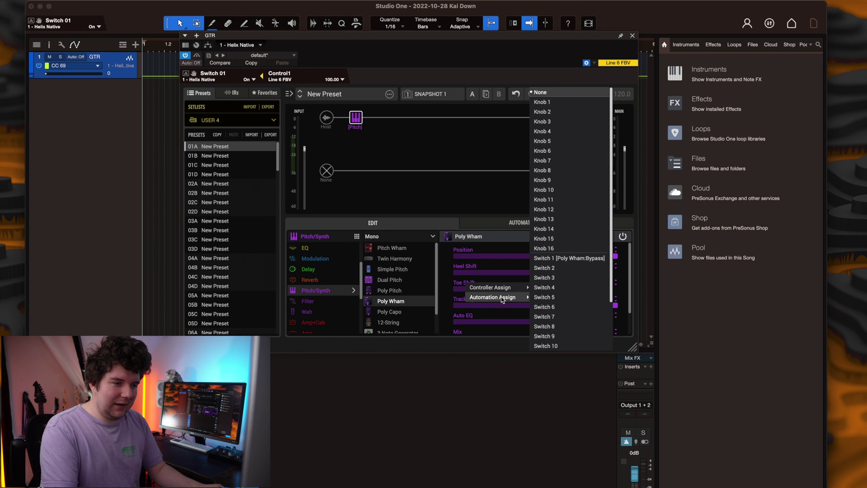
left_click(570, 104)
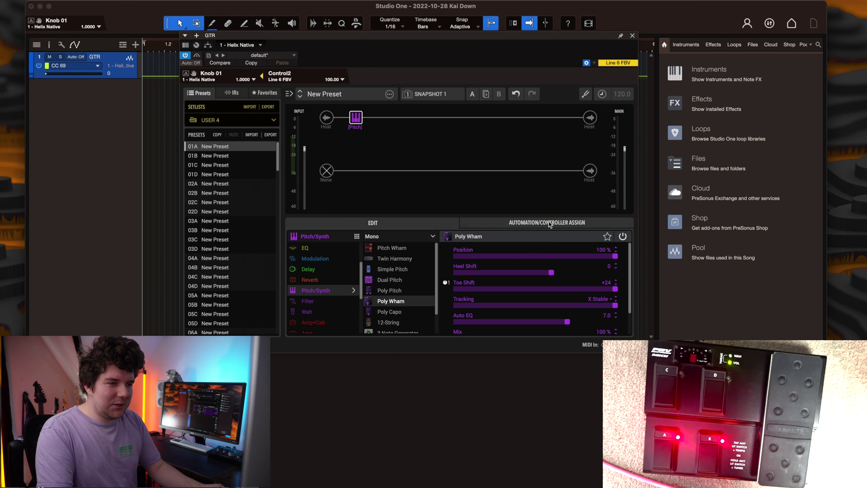
left_click(549, 224)
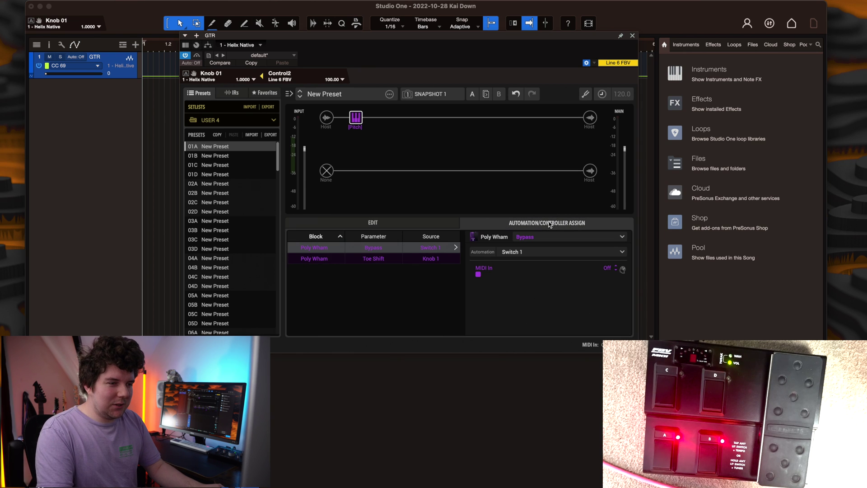
Set the Toe Shift mapping's minimum to +12, then return to the EDIT parameters
left_click(337, 261)
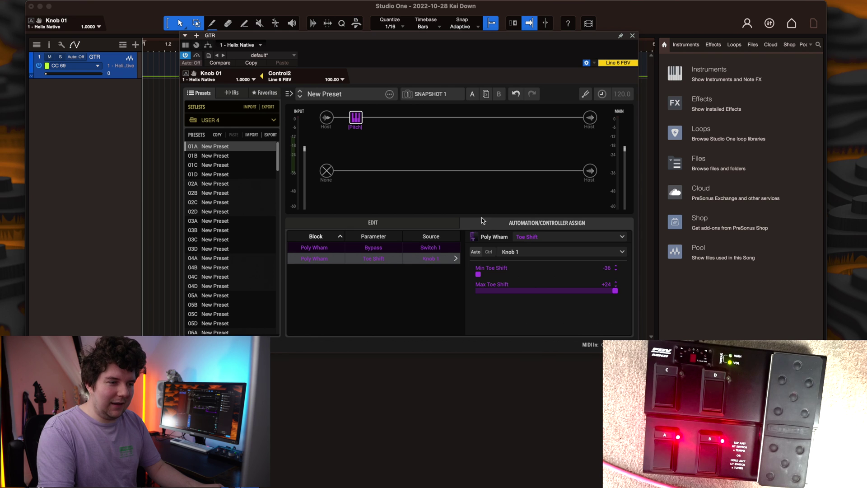
left_click_drag(533, 278, 589, 280)
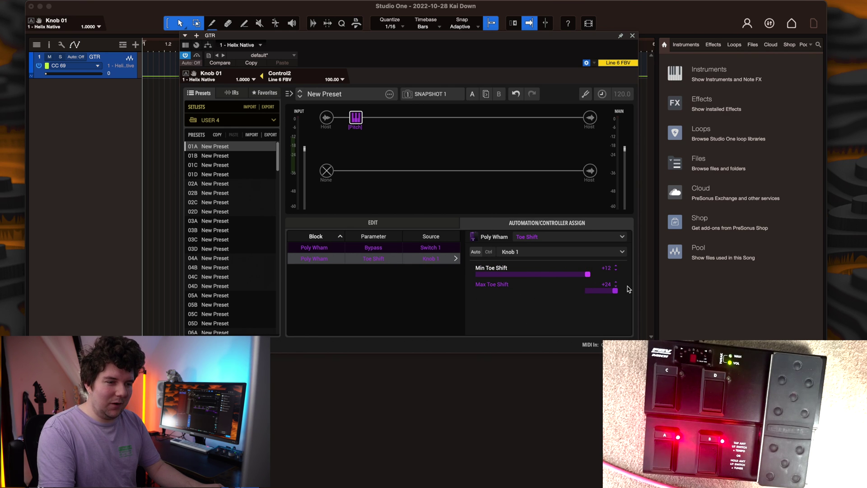
left_click(382, 222)
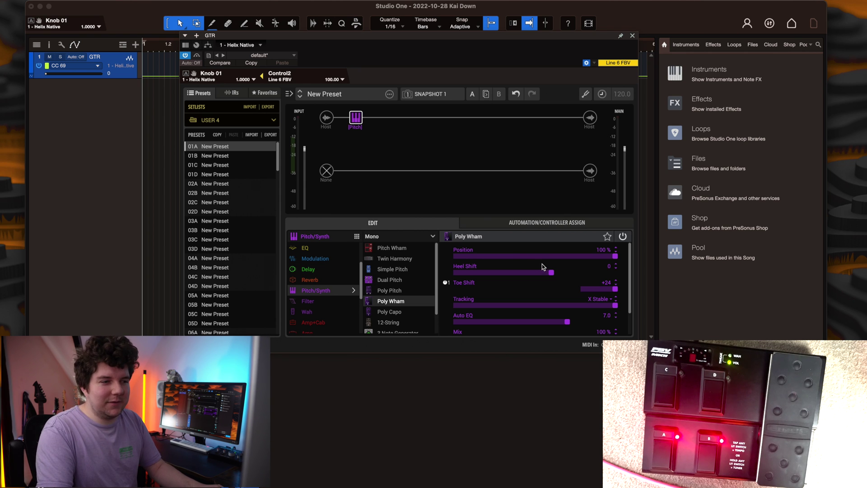
Assign the Poly Wham Position parameter to automation Knob 2
right_click(469, 253)
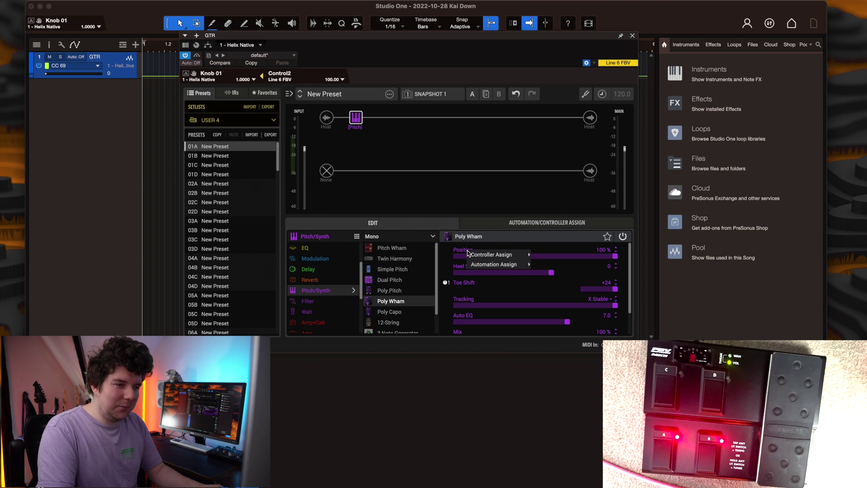
mouse_move(494, 265)
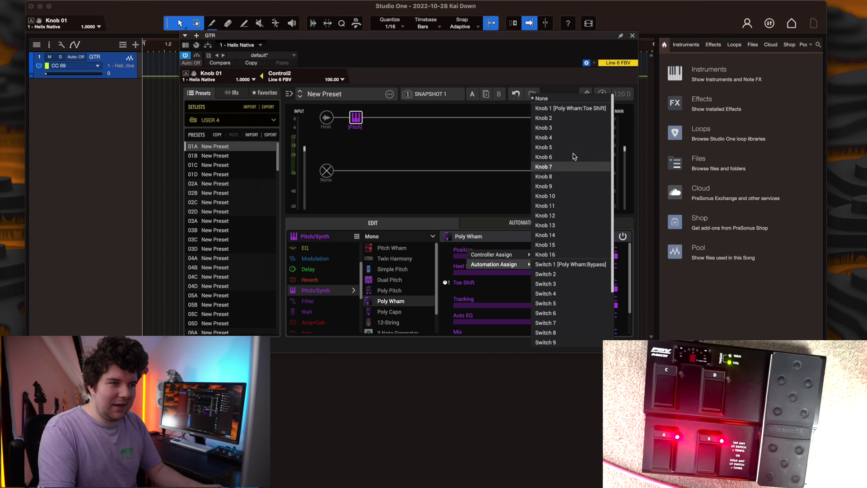
left_click(566, 120)
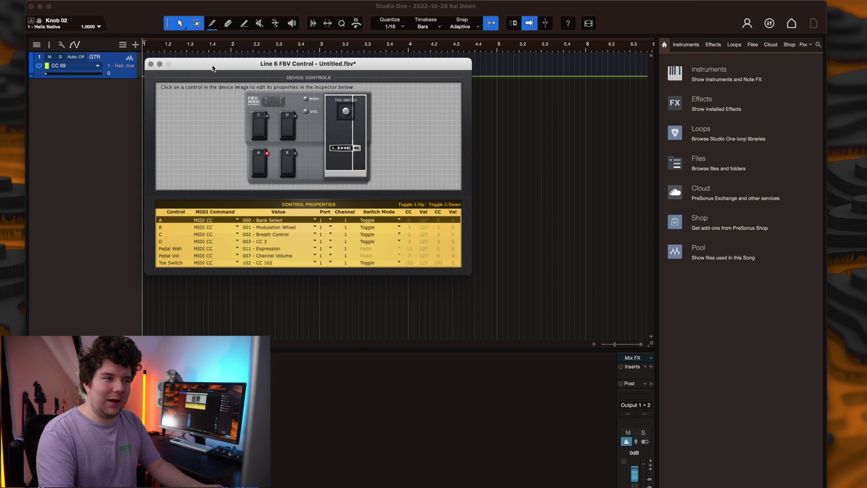
Dismiss the FBV Control save prompt and bring back Helix Native's Poly Wham parameters
key("super+w")
left_click(316, 224)
left_click(326, 322)
left_click(386, 301)
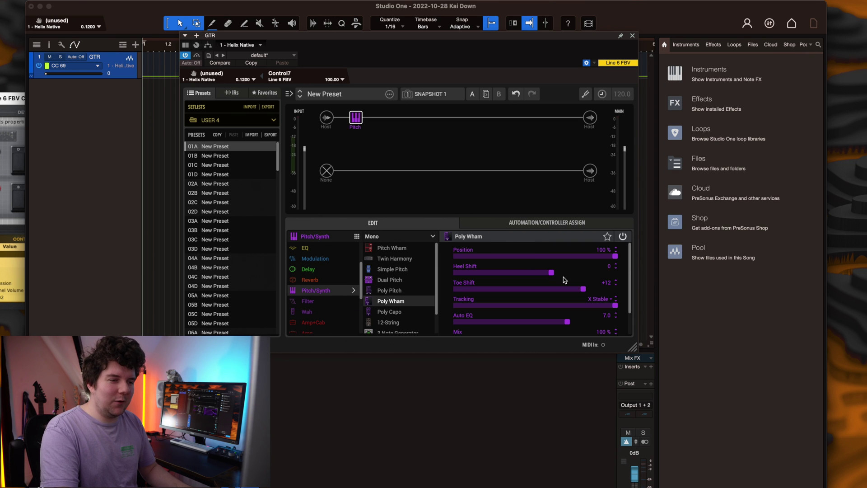
Set Toe Shift to -5 on snapshot 1 and save preset 01A as 'Wham'
left_click(583, 289)
left_click_drag(585, 291, 538, 293)
left_click(389, 94)
left_click(406, 121)
type("Wham")
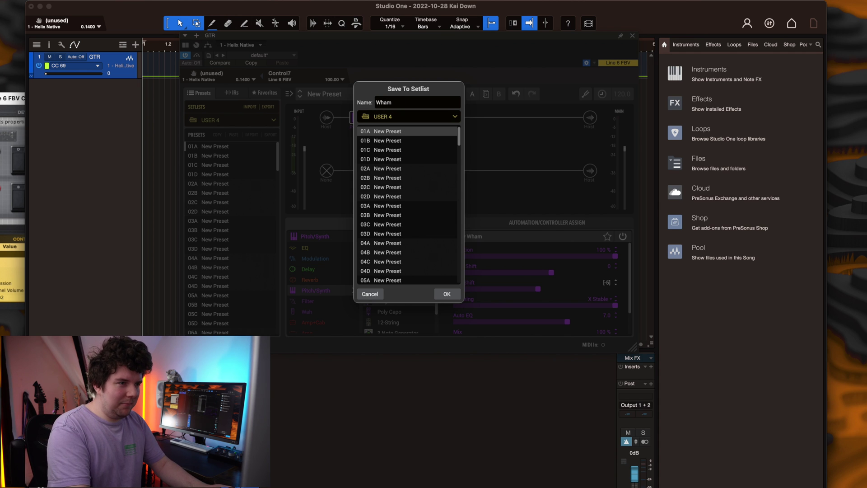
left_click(446, 294)
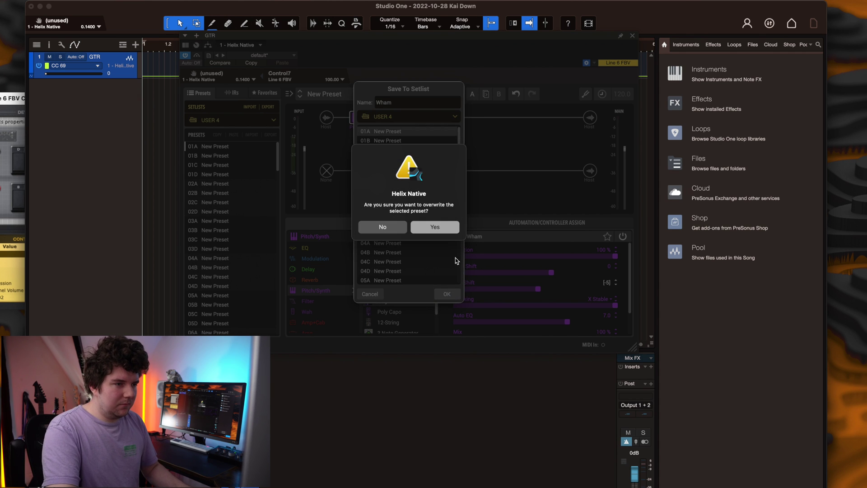
left_click(436, 228)
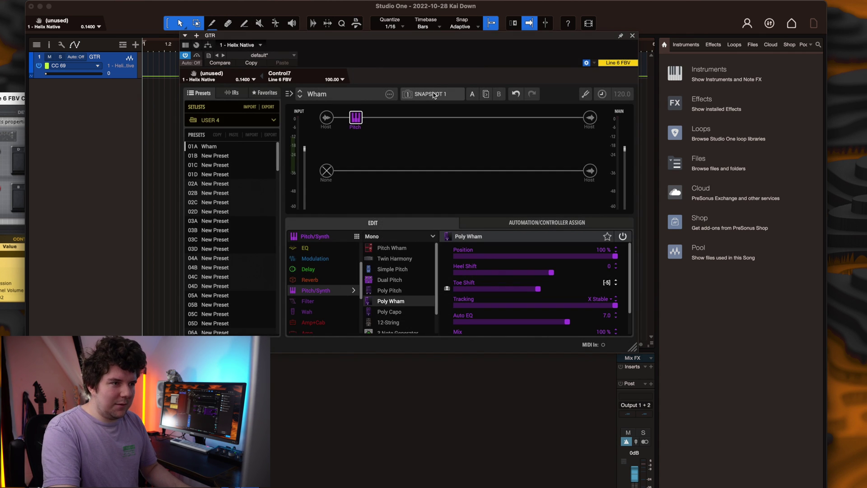
On snapshot 2, set Toe Shift to +12 and resave Wham to slot 01A
left_click(435, 94)
left_click(438, 116)
left_click_drag(576, 291, 583, 289)
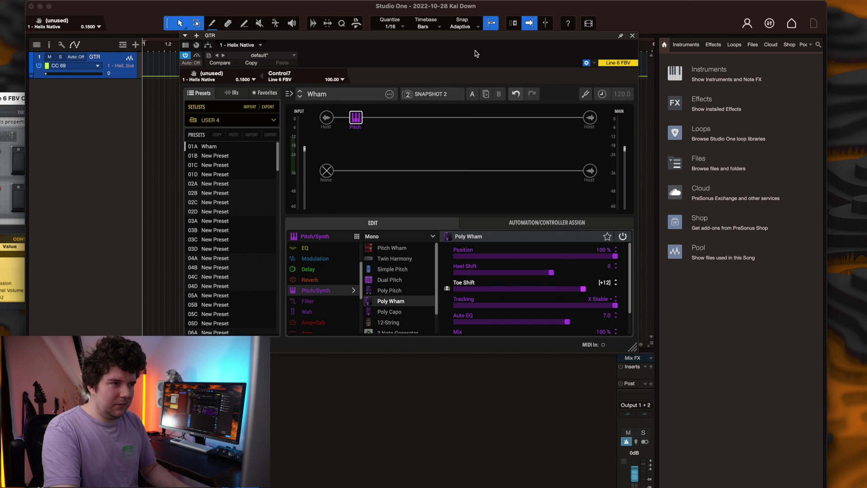
left_click(390, 94)
left_click(420, 123)
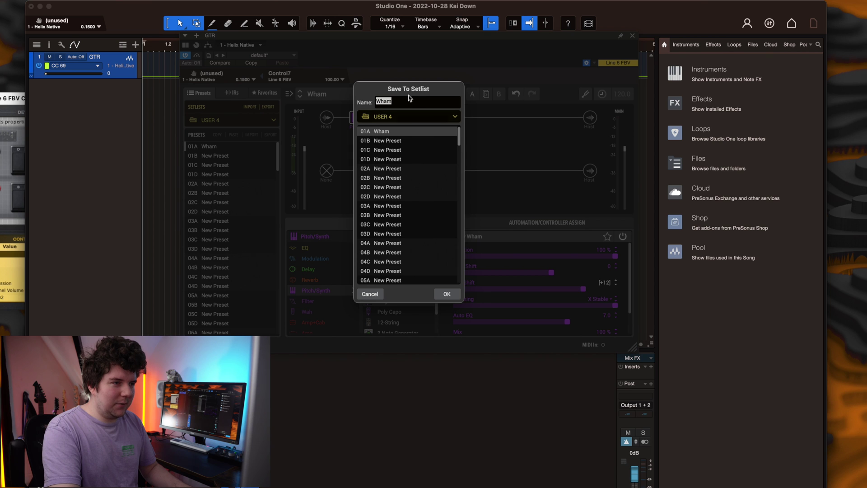
left_click(447, 294)
left_click(434, 227)
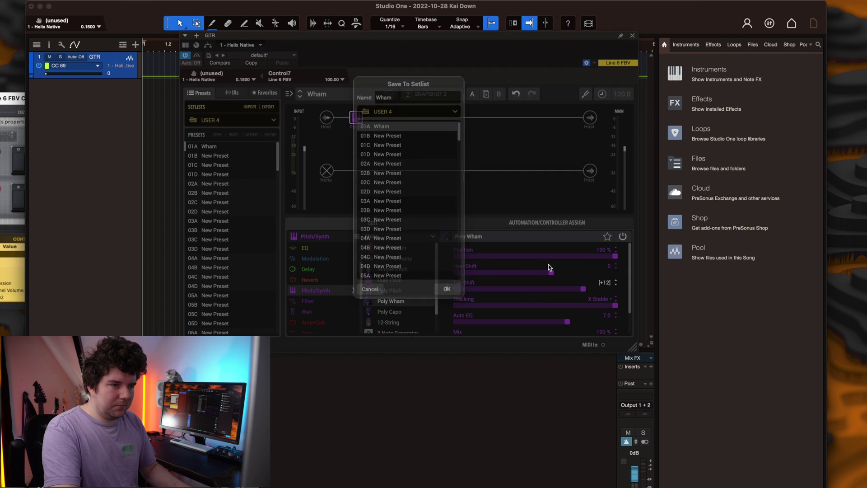
On snapshot 3, set Toe Shift to +24 and save Wham to slot 01A again
left_click(429, 94)
left_click(445, 127)
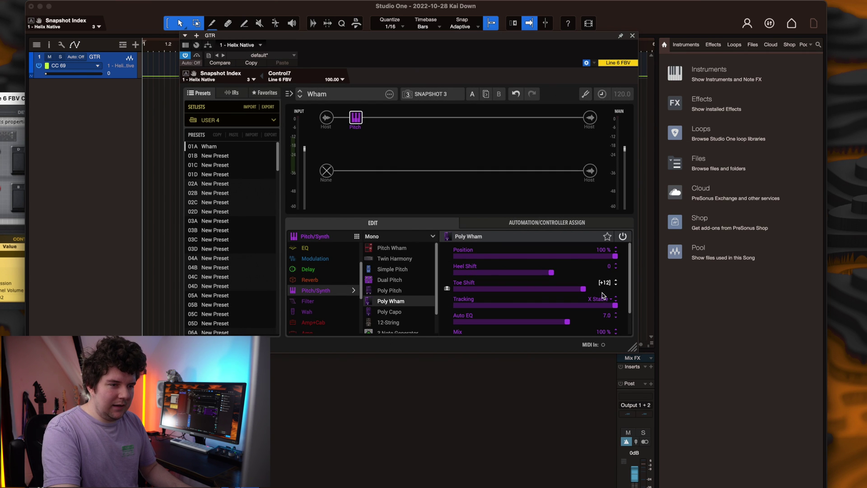
left_click_drag(602, 291, 629, 291)
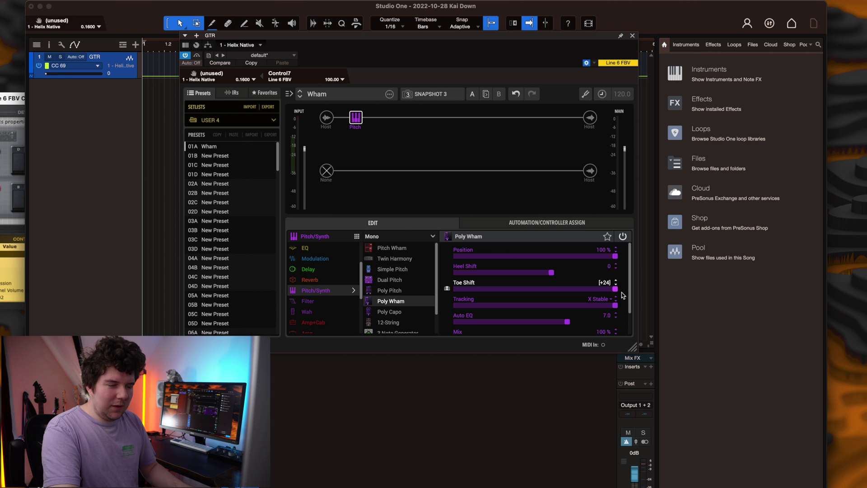
left_click(389, 95)
left_click(415, 125)
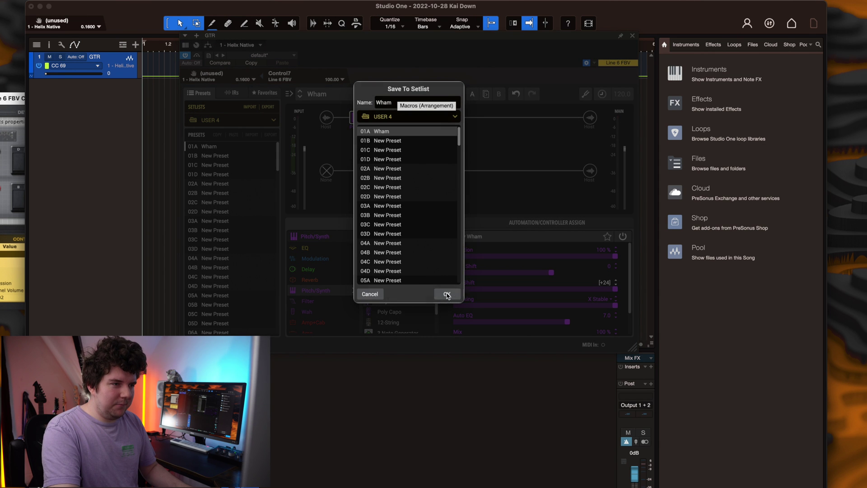
left_click(447, 294)
Confirm the Wham overwrite, then MIDI-learn the FBV pedal as Control8 on CC 69
left_click(435, 227)
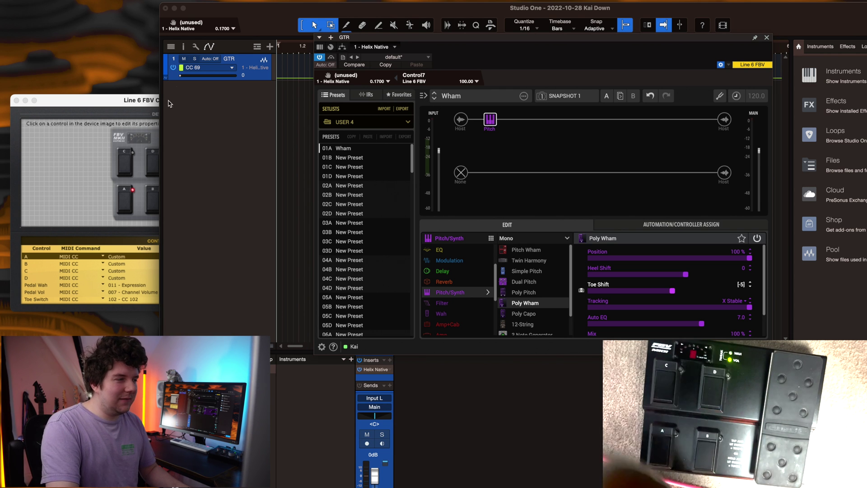
left_click(155, 116)
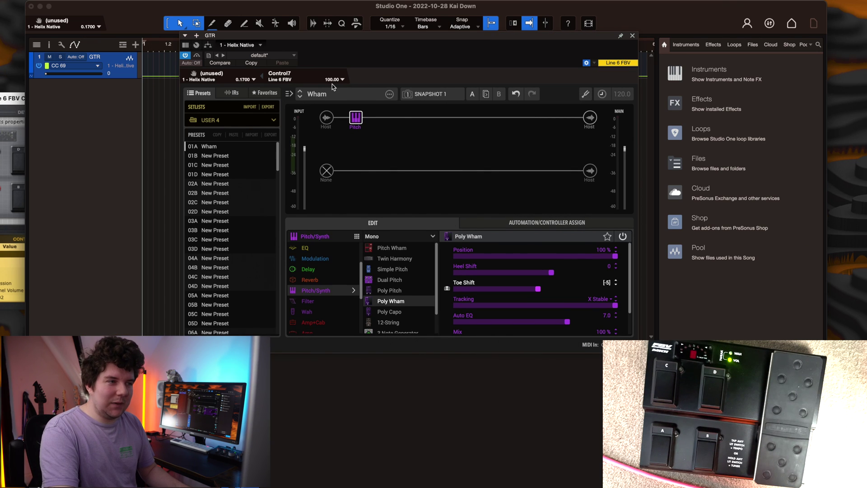
left_click(343, 79)
left_click(357, 99)
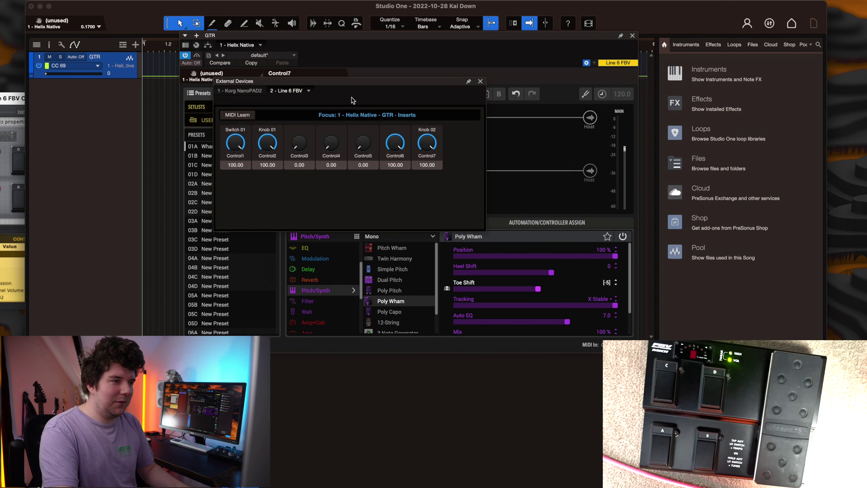
left_click(238, 115)
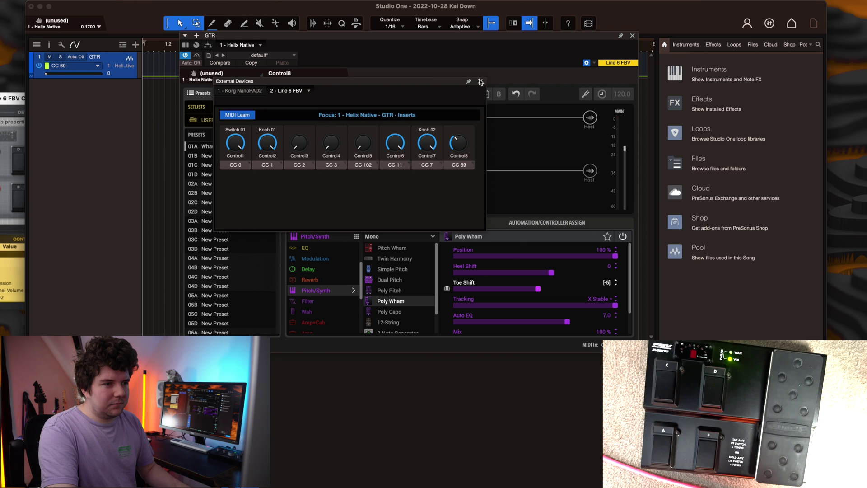
left_click(481, 82)
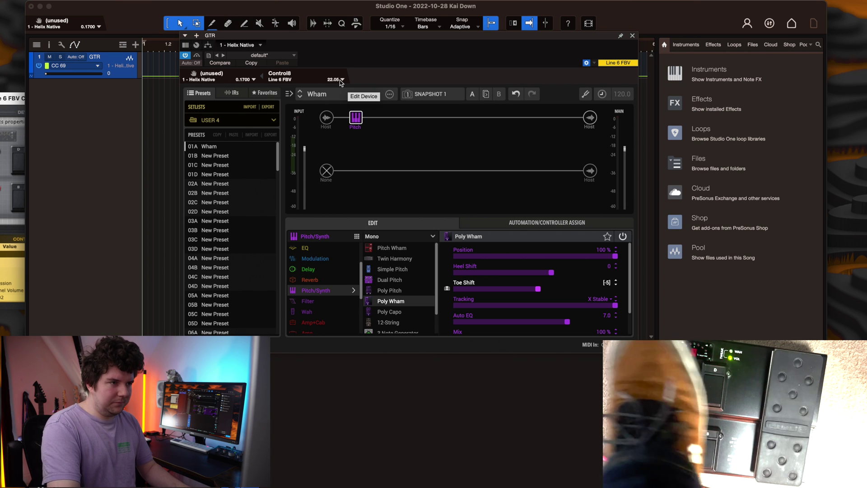
On snapshot 2, assign Poly Wham's Position to Knob 1, linked to FBV Control7
left_click(449, 96)
left_click(445, 118)
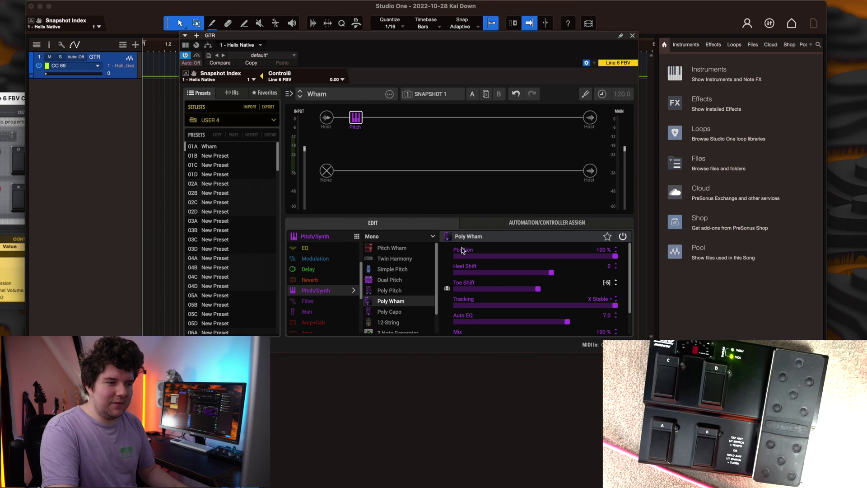
right_click(462, 249)
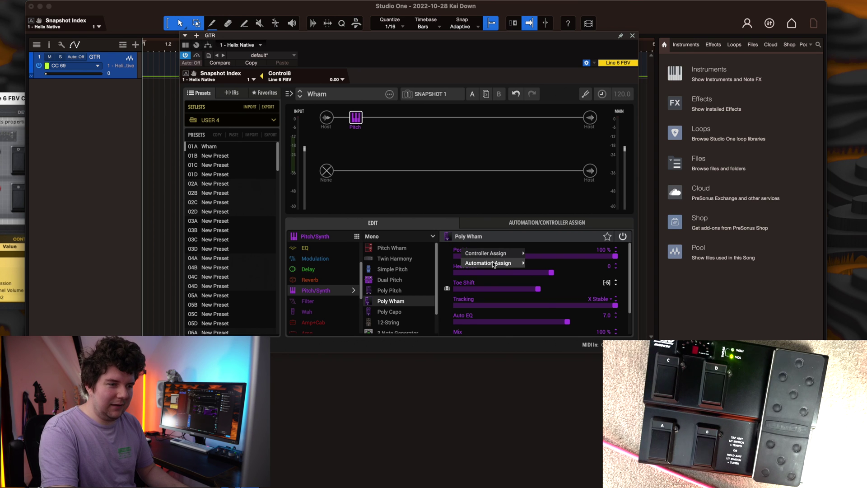
mouse_move(505, 263)
left_click(556, 112)
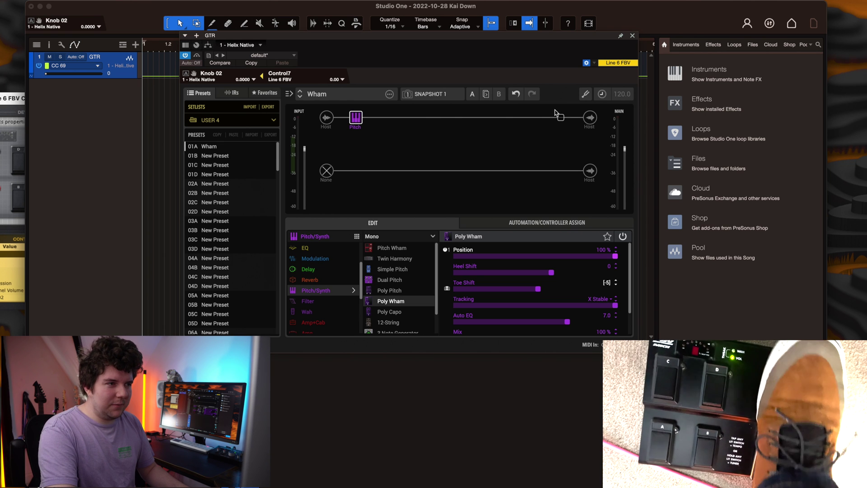
left_click(615, 256)
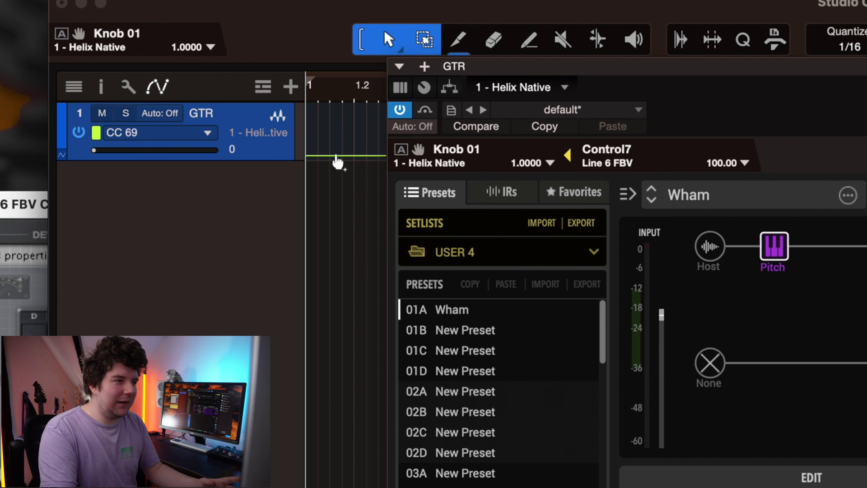
Change the GTR track's automation mode from Off to Write
left_click(166, 113)
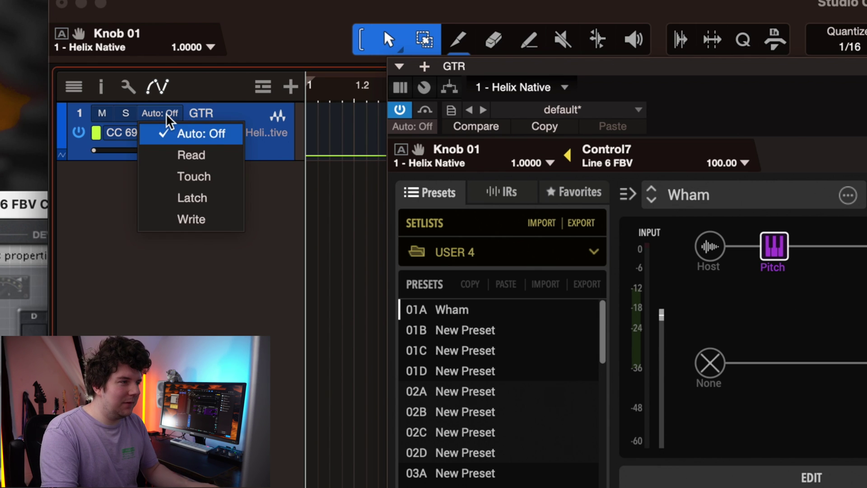
left_click(201, 217)
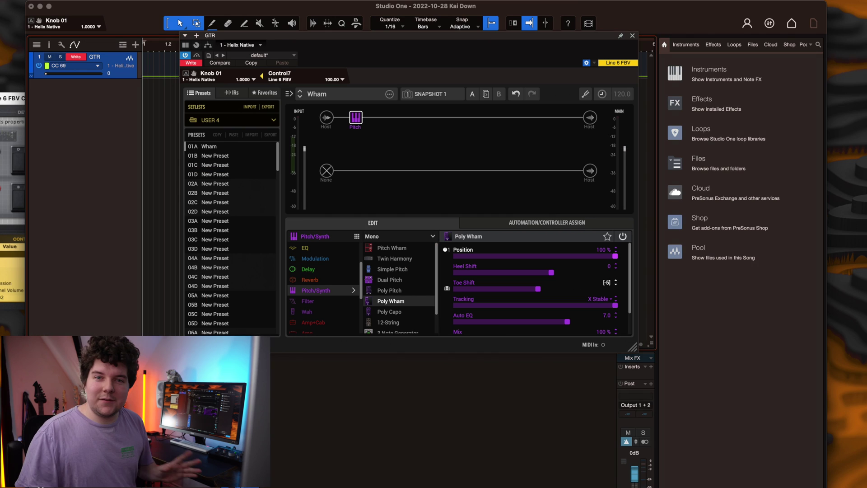